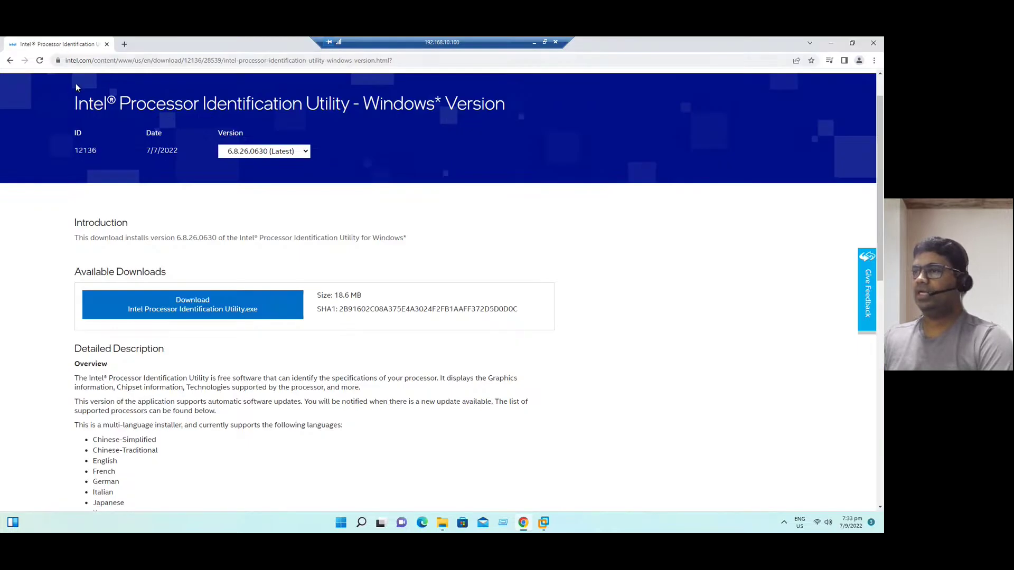
# - Highlight the utility's page title on the download page, then briefly show and hide the Softwares & ISOs folder
pyautogui.moveTo(75, 104); pyautogui.dragTo(538, 118)
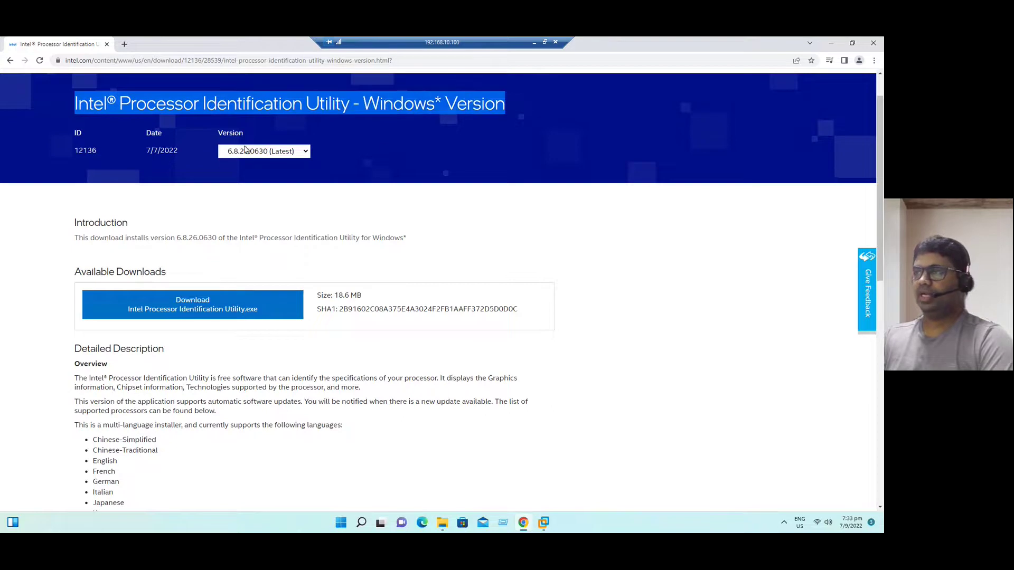
pyautogui.click(435, 243)
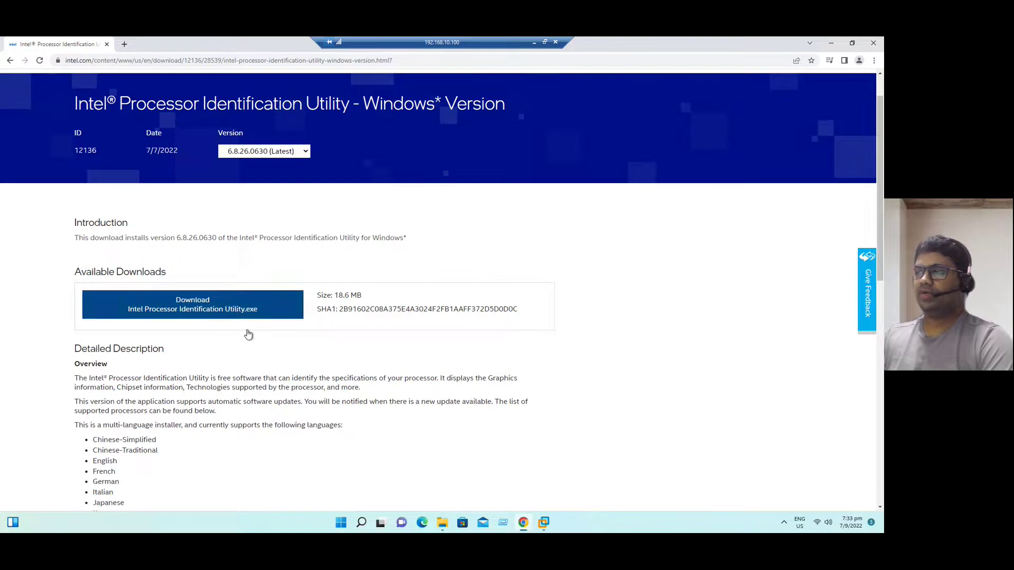
pyautogui.scroll(-2, 377, 346)
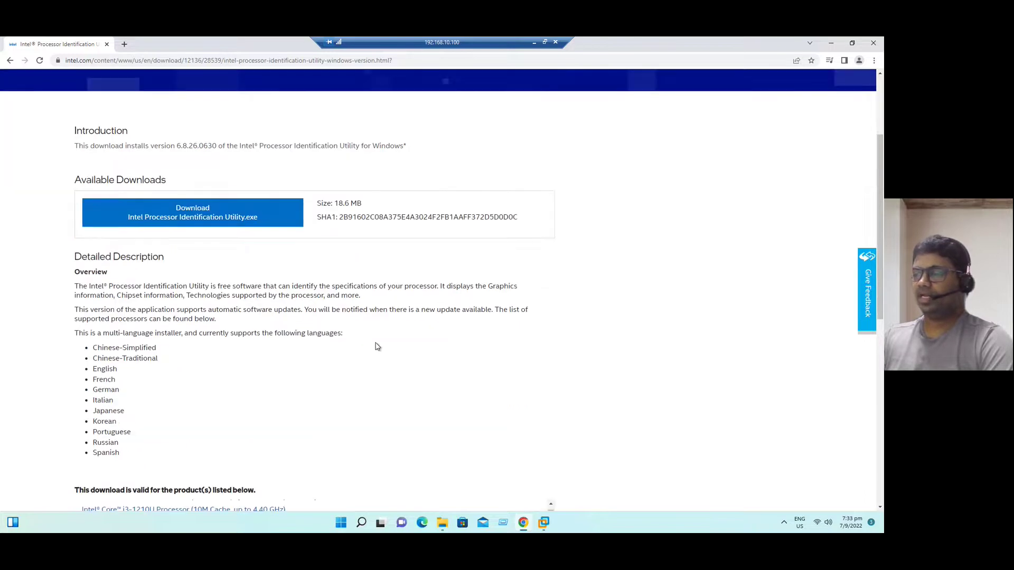
pyautogui.click(443, 522)
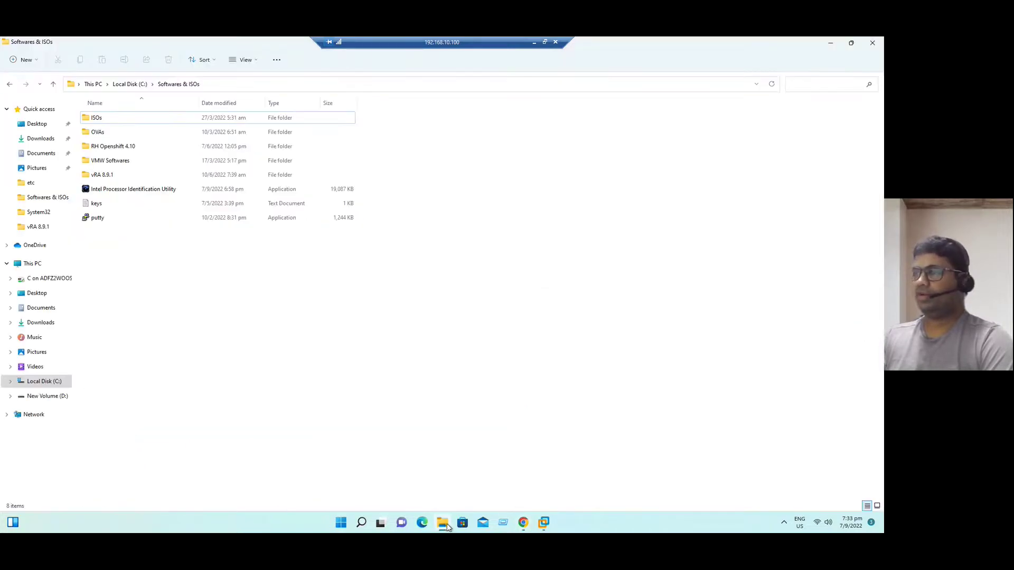
pyautogui.click(834, 46)
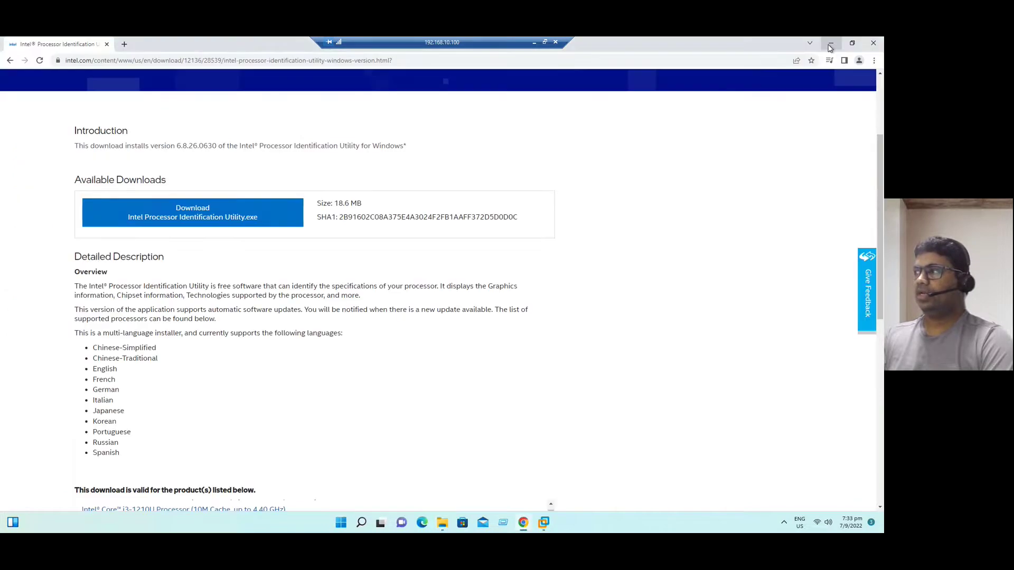
# - Scroll through the 'This download is valid for the product(s) listed below' processor list
pyautogui.scroll(-2, 180, 396)
pyautogui.scroll(-3, 179, 396)
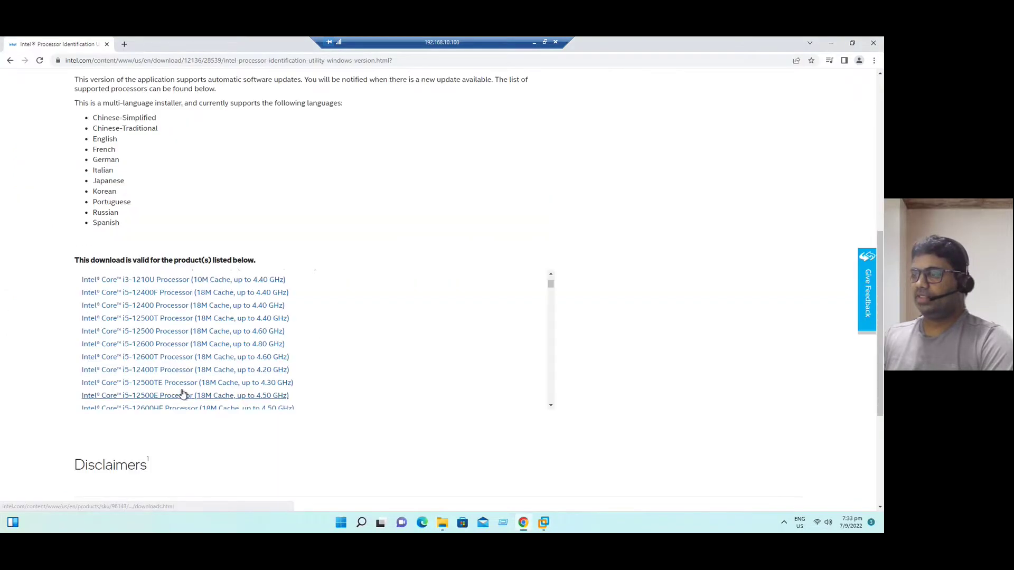
pyautogui.scroll(3, 295, 327)
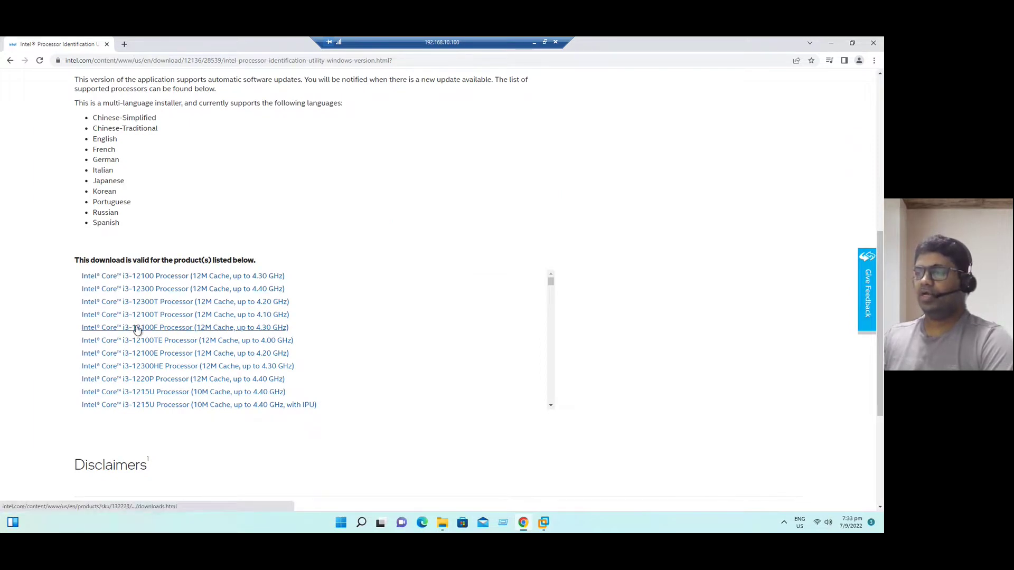
pyautogui.scroll(-5, 135, 329)
pyautogui.scroll(-6, 149, 359)
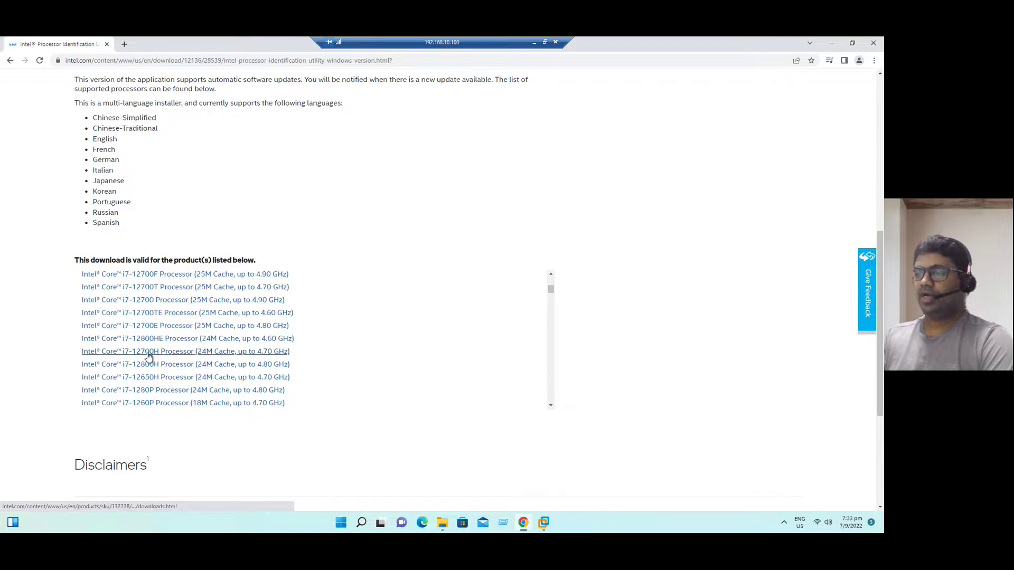
pyautogui.scroll(-8, 145, 338)
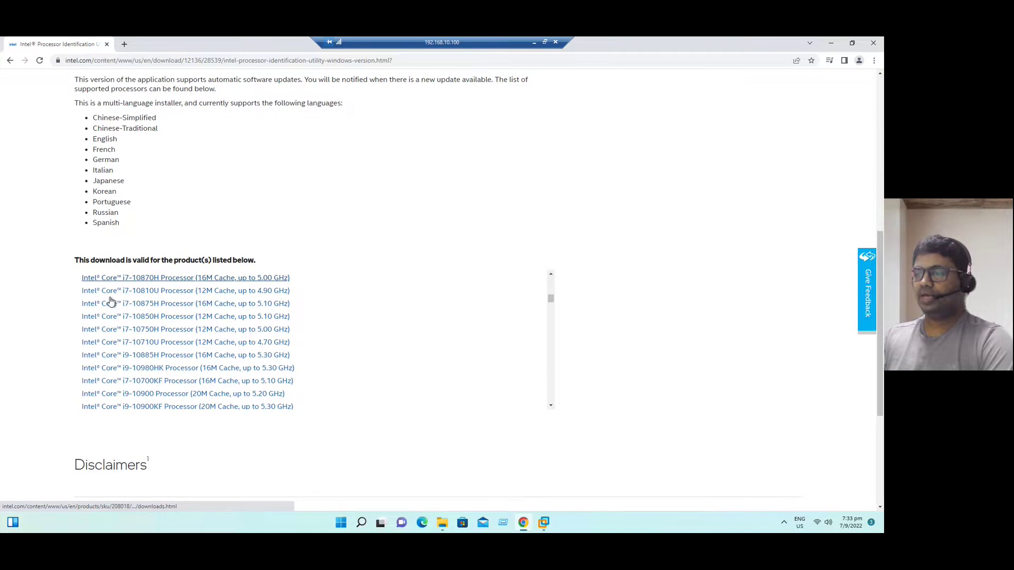
pyautogui.scroll(3, 108, 296)
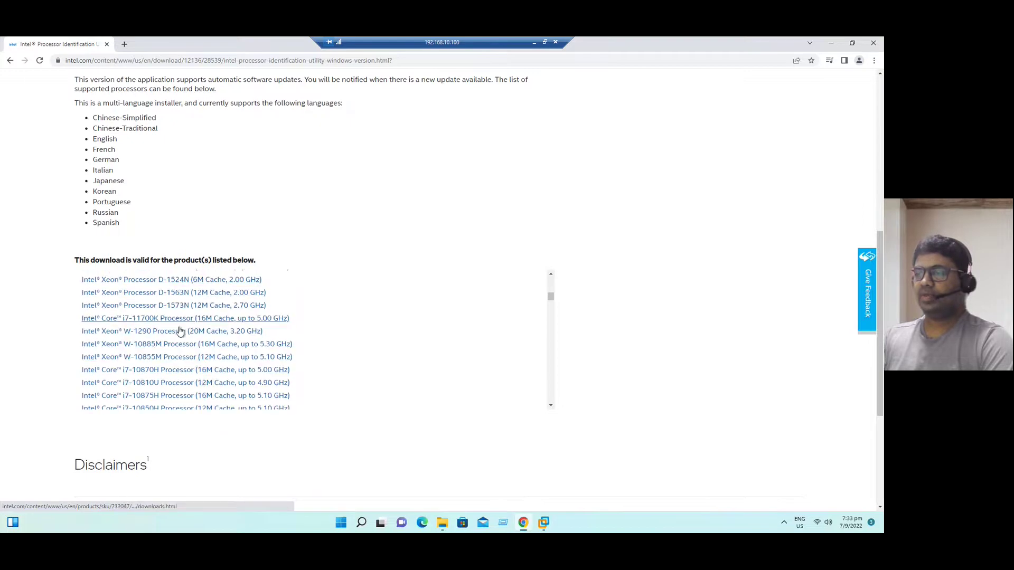
pyautogui.scroll(-6, 181, 335)
pyautogui.scroll(-5, 181, 337)
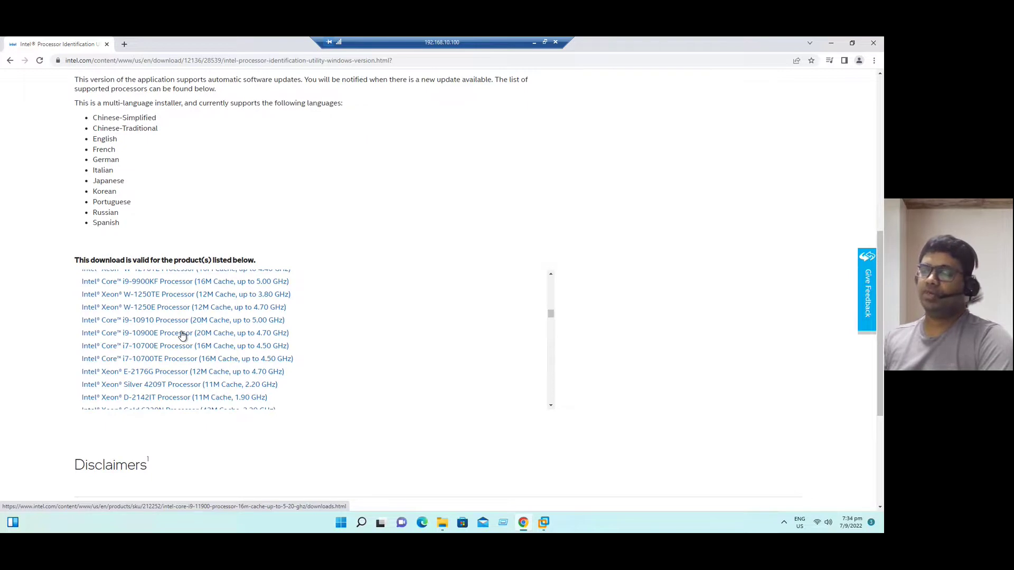
pyautogui.scroll(-1, 369, 350)
pyautogui.scroll(-5, 370, 351)
pyautogui.scroll(-6, 378, 359)
pyautogui.scroll(-3, 378, 366)
pyautogui.scroll(7, 653, 355)
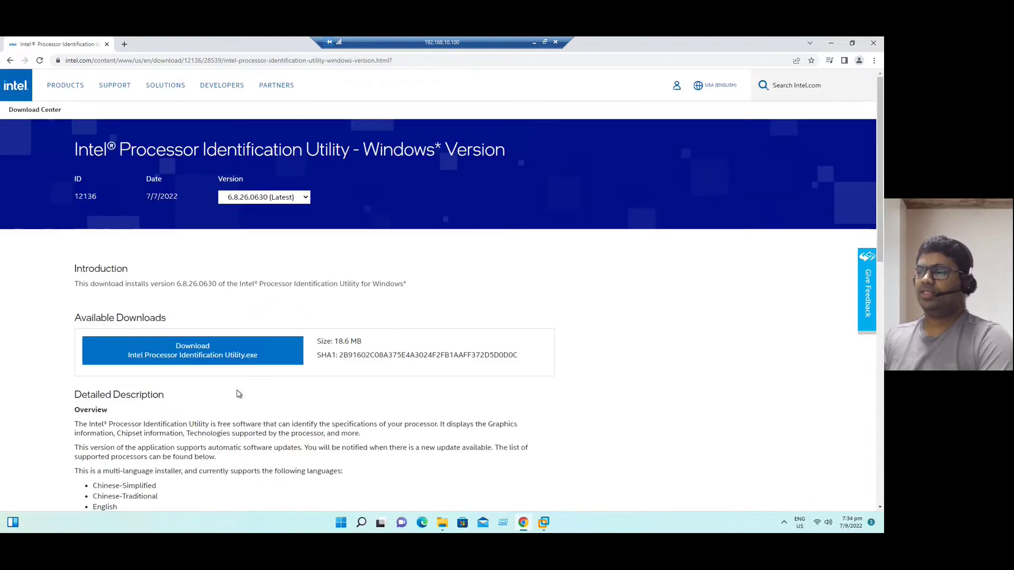
# - Launch the Intel Processor Identification Utility installer from the Softwares & ISOs folder
pyautogui.click(830, 42)
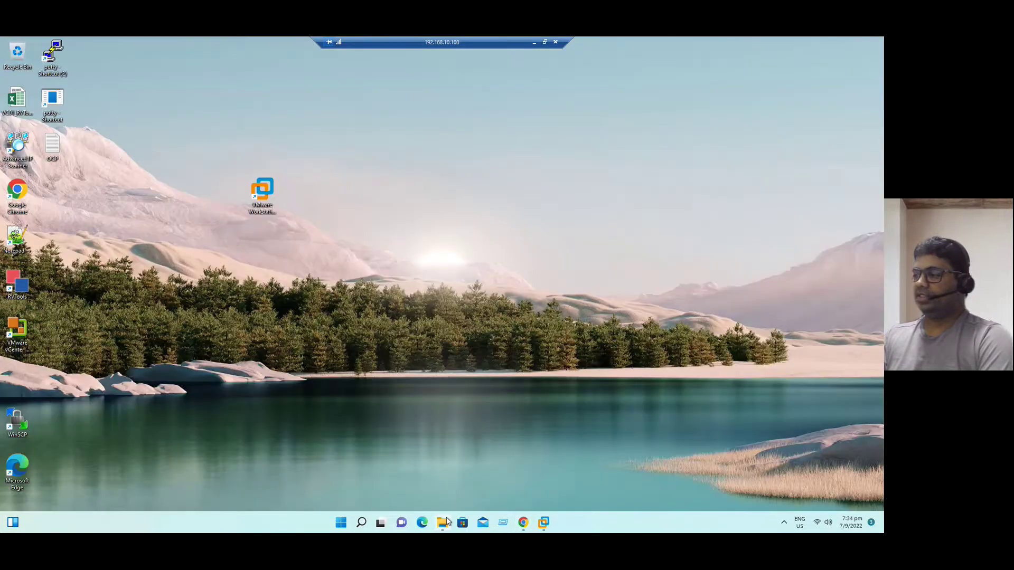
pyautogui.click(442, 523)
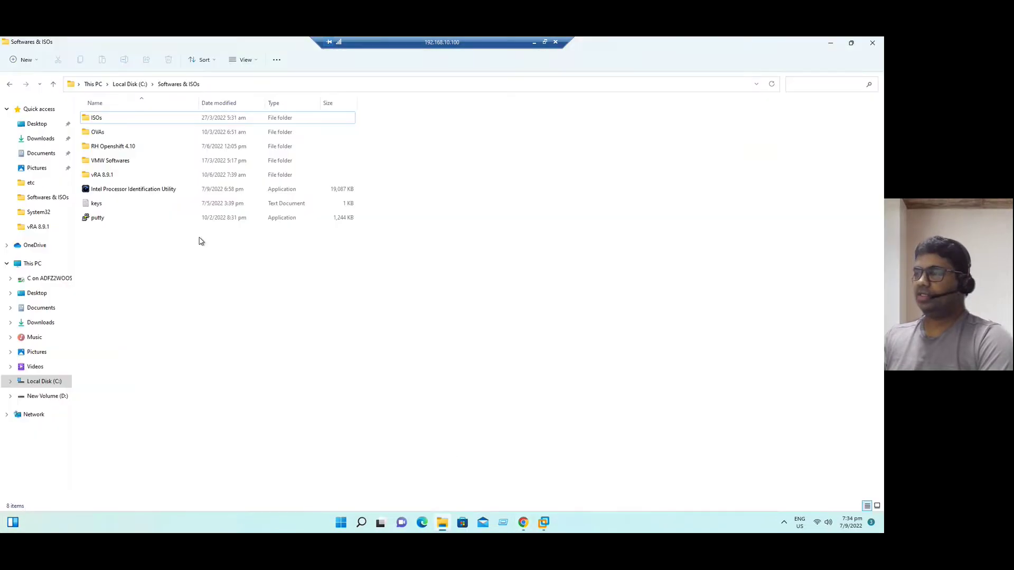
pyautogui.click(125, 191)
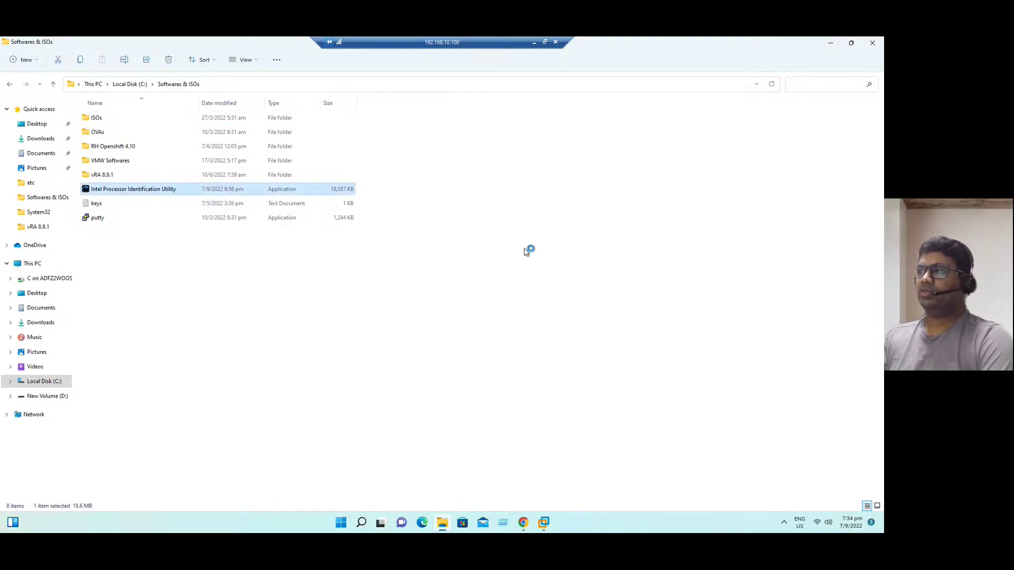
pyautogui.click(830, 43)
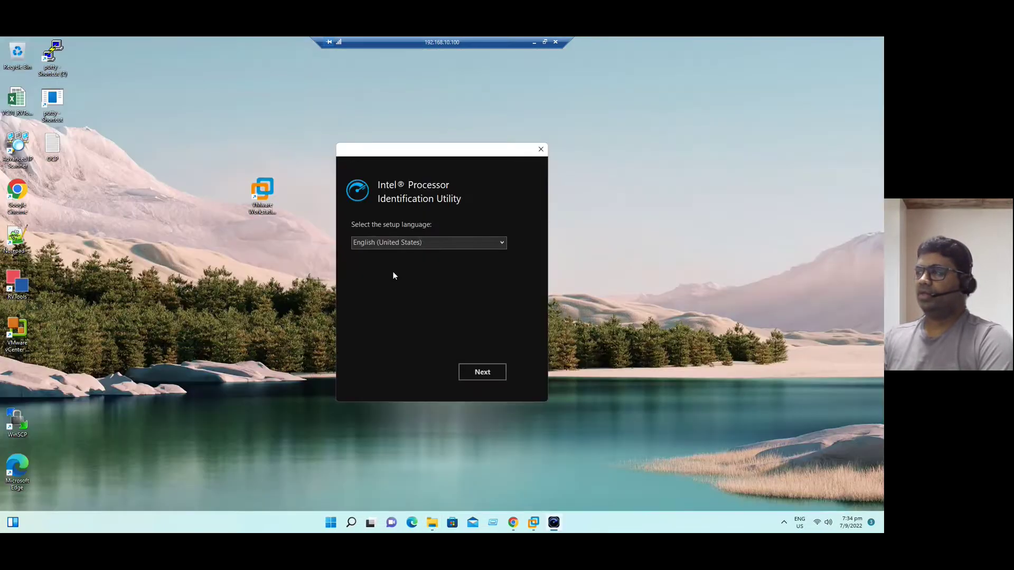
# - Install in English to the default folder and close the finished setup wizard
pyautogui.click(477, 369)
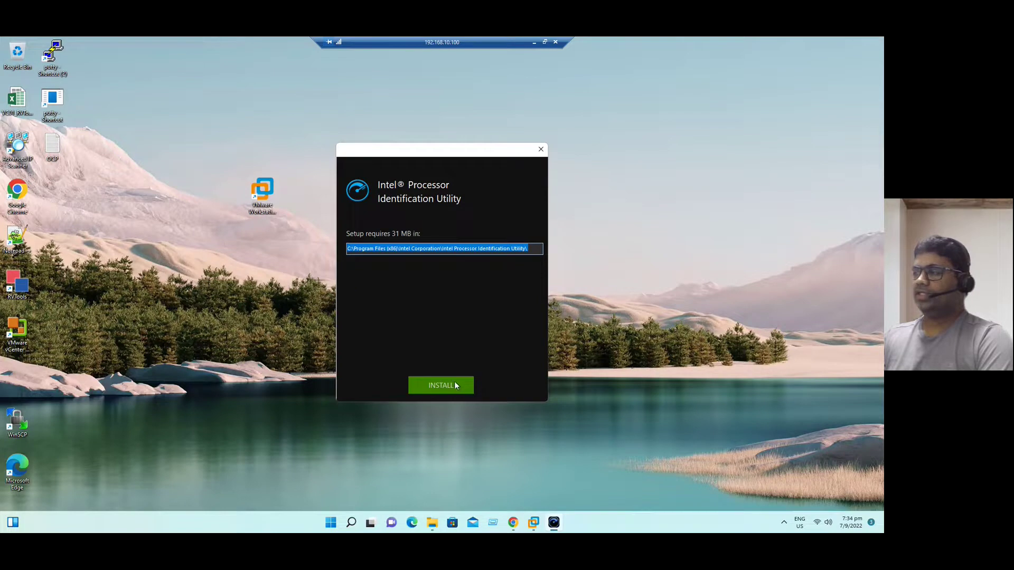
pyautogui.click(442, 384)
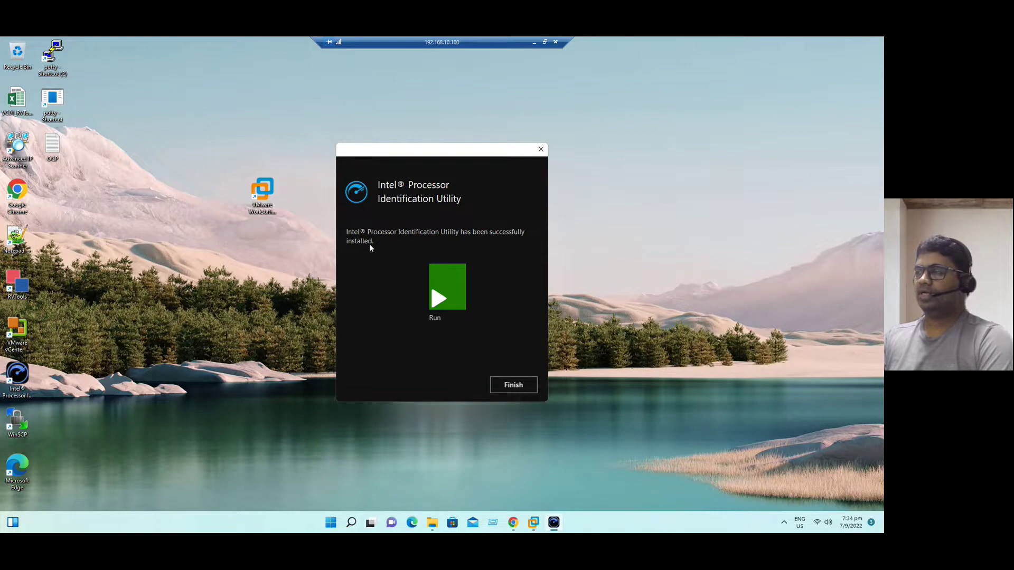
pyautogui.click(513, 386)
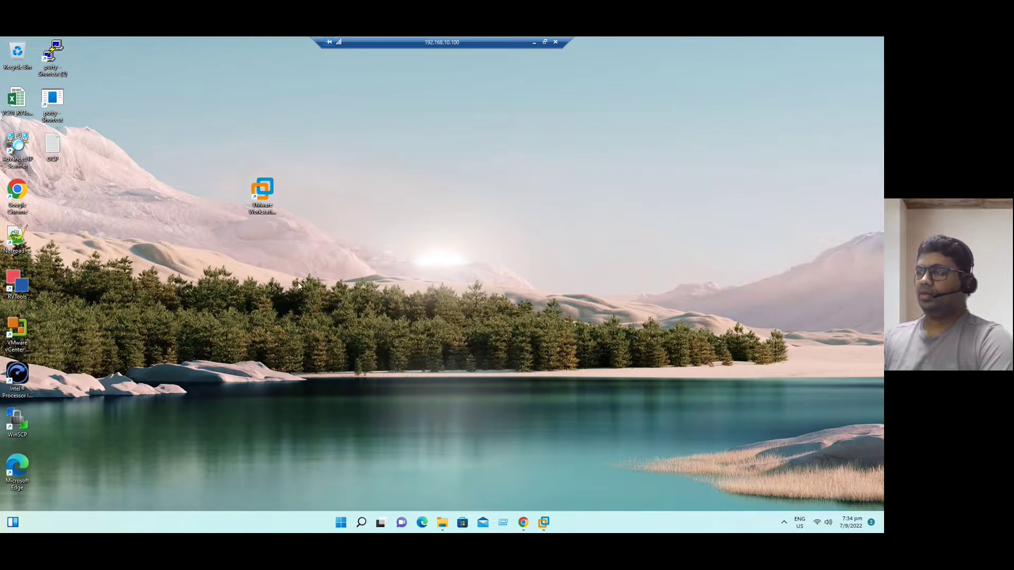
# - Start the utility from its desktop shortcut, accept the license, agree to anonymous usage sharing, then reopen the Softwares & ISOs folder
pyautogui.moveTo(37, 373); pyautogui.dragTo(374, 239)
pyautogui.doubleClick(374, 239)
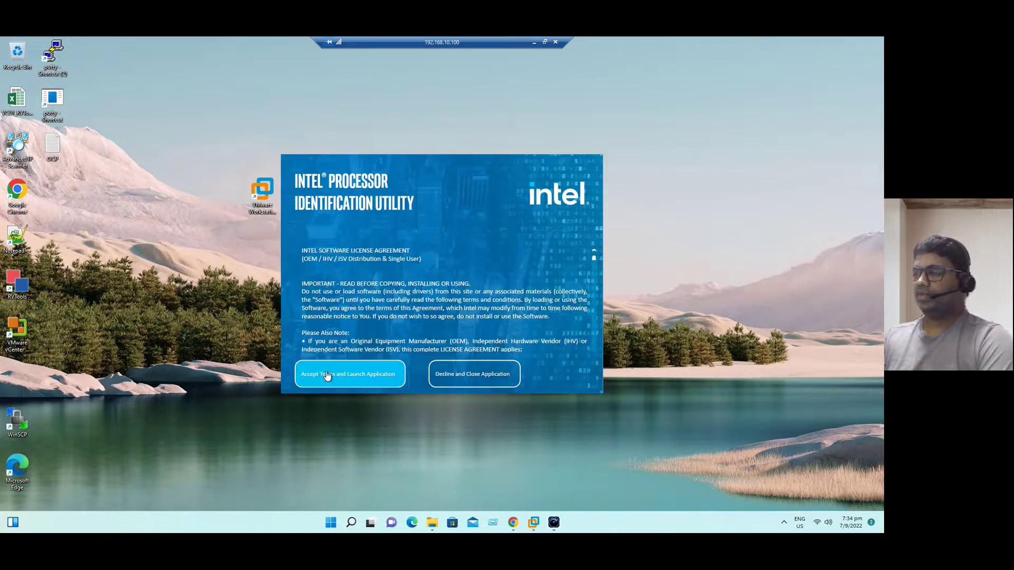
pyautogui.click(328, 376)
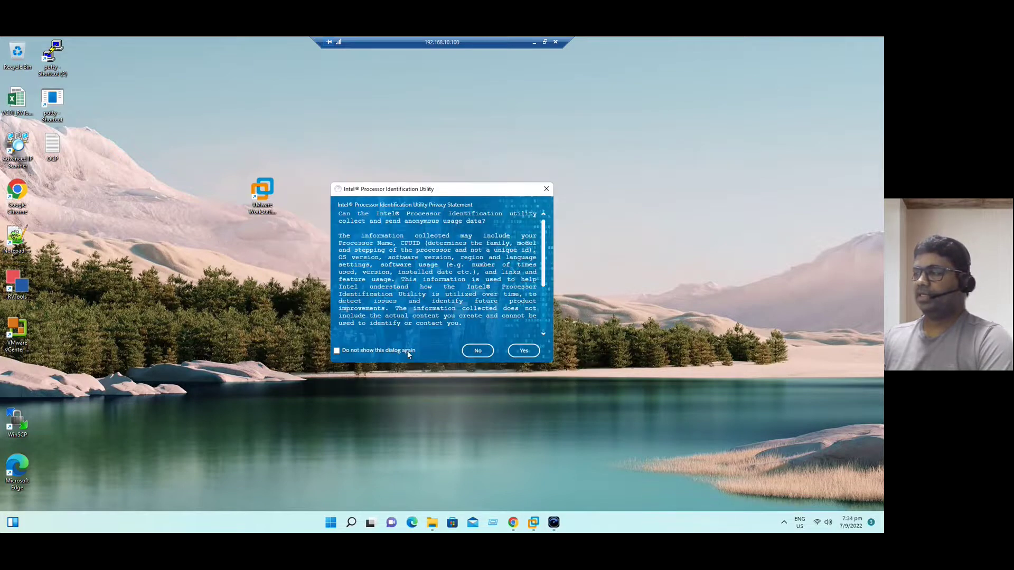
pyautogui.click(524, 352)
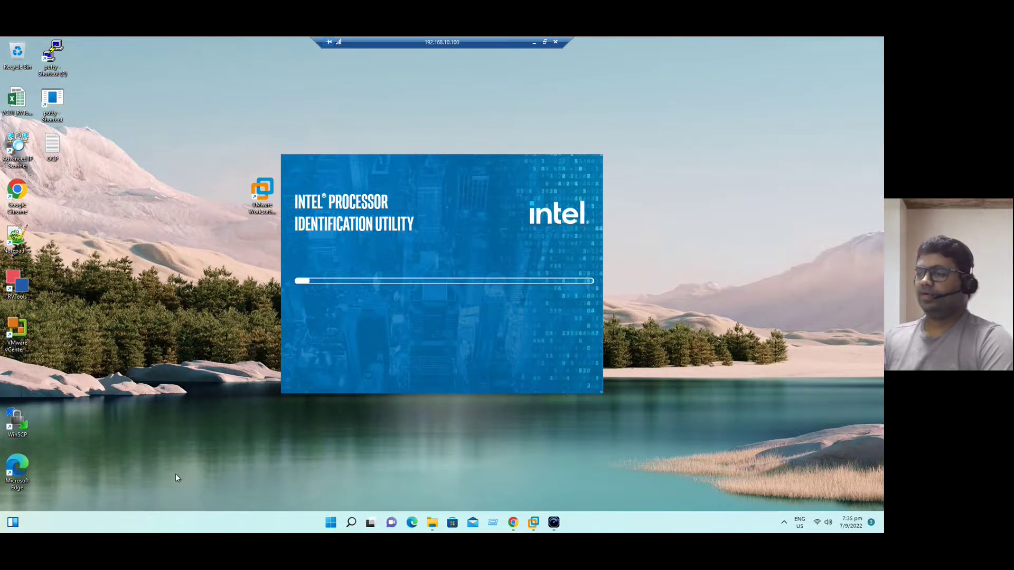
pyautogui.click(433, 523)
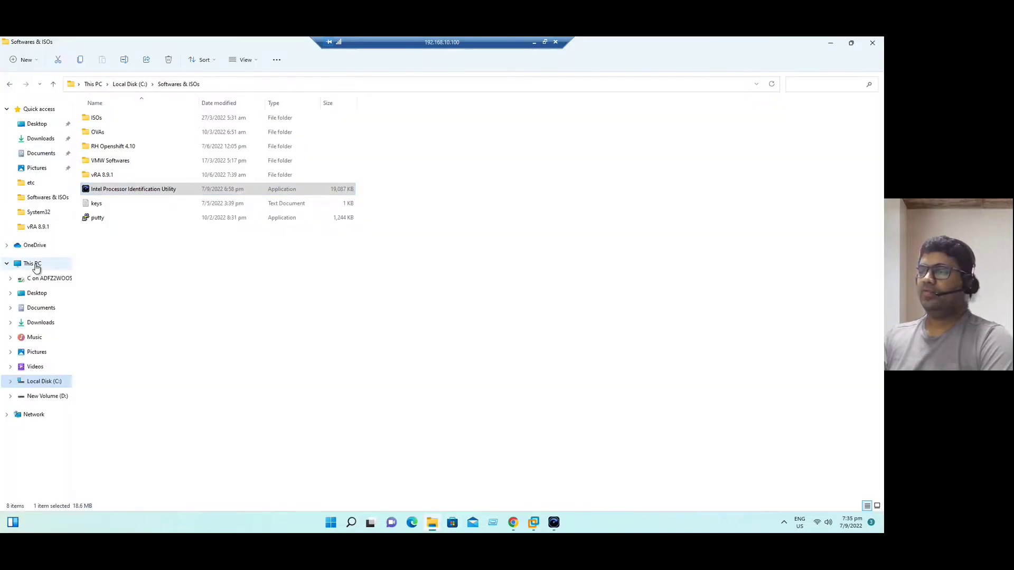
# - Check This PC's properties showing the i7-1165G7 @ 2.80GHz and 64.0 GB RAM, then close Settings
pyautogui.rightClick(36, 268)
pyautogui.click(78, 417)
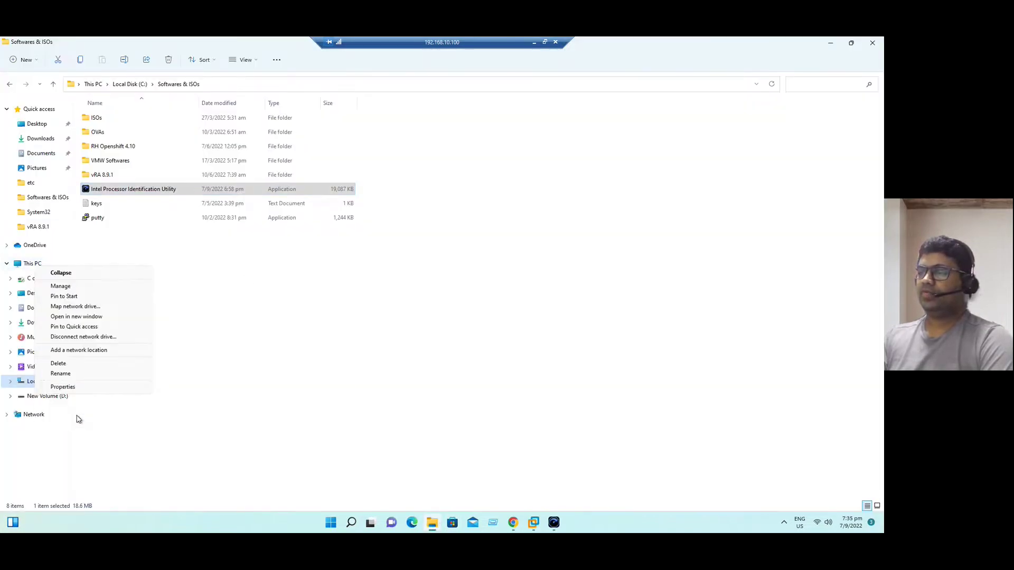
pyautogui.click(66, 387)
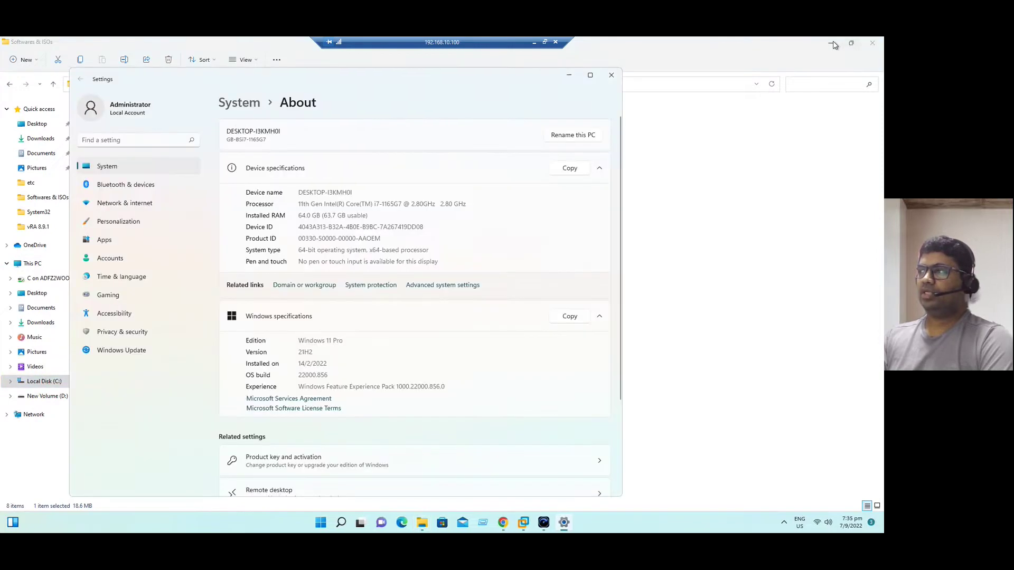
pyautogui.click(832, 44)
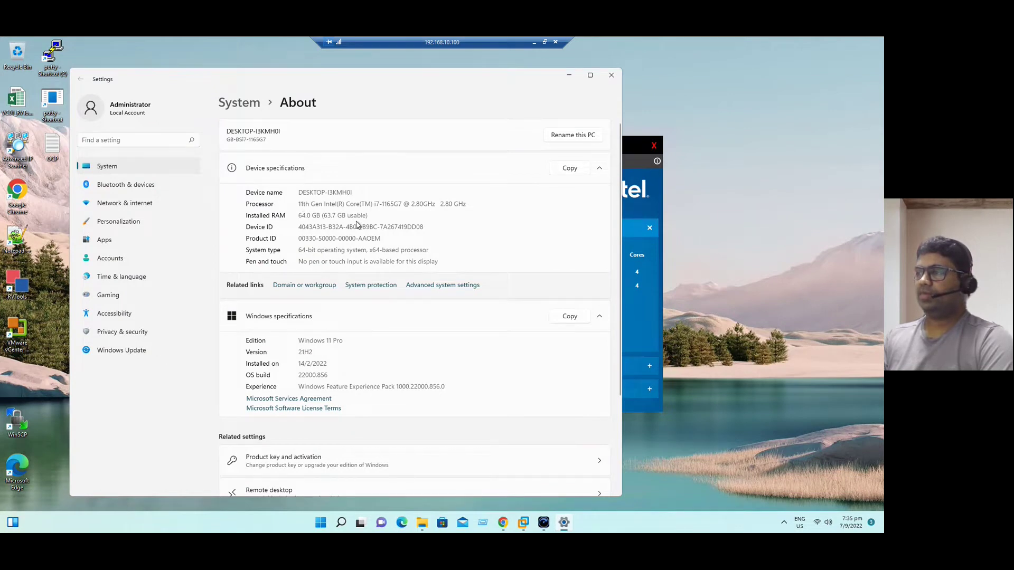
pyautogui.click(609, 79)
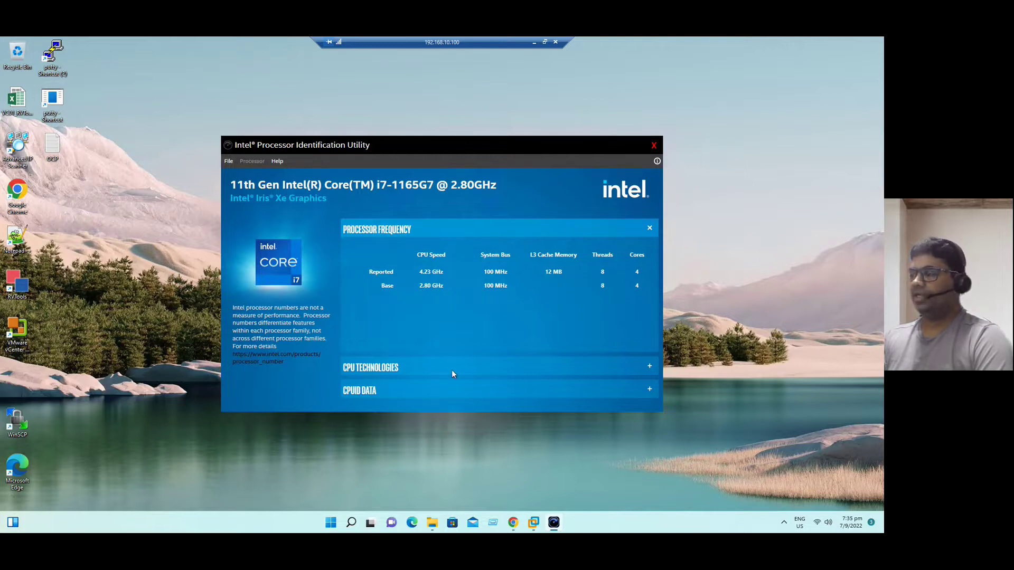
# - Show the CPU Technologies list and inspect the individual features
pyautogui.click(422, 368)
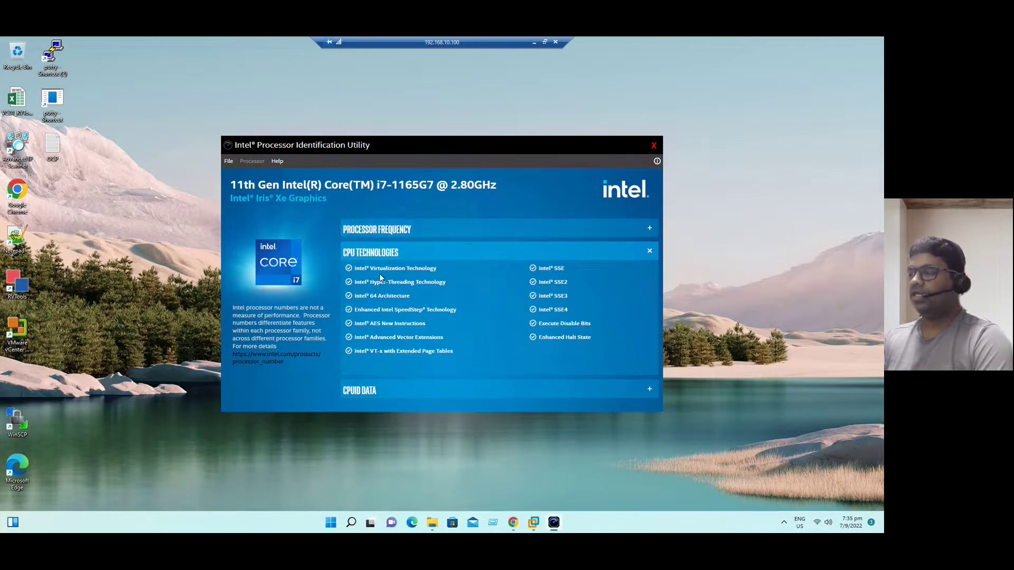
pyautogui.moveTo(361, 276)
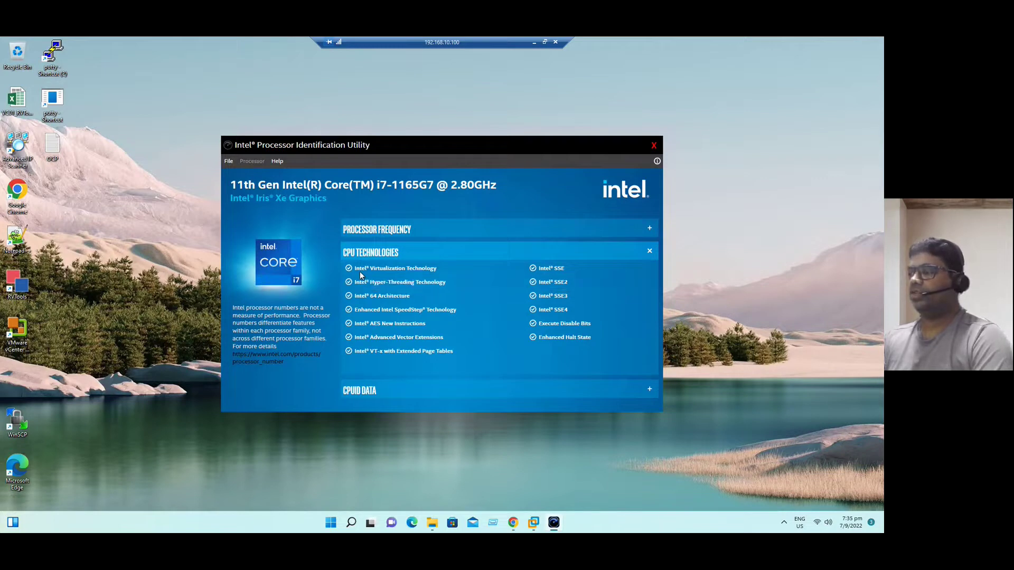
pyautogui.moveTo(391, 288)
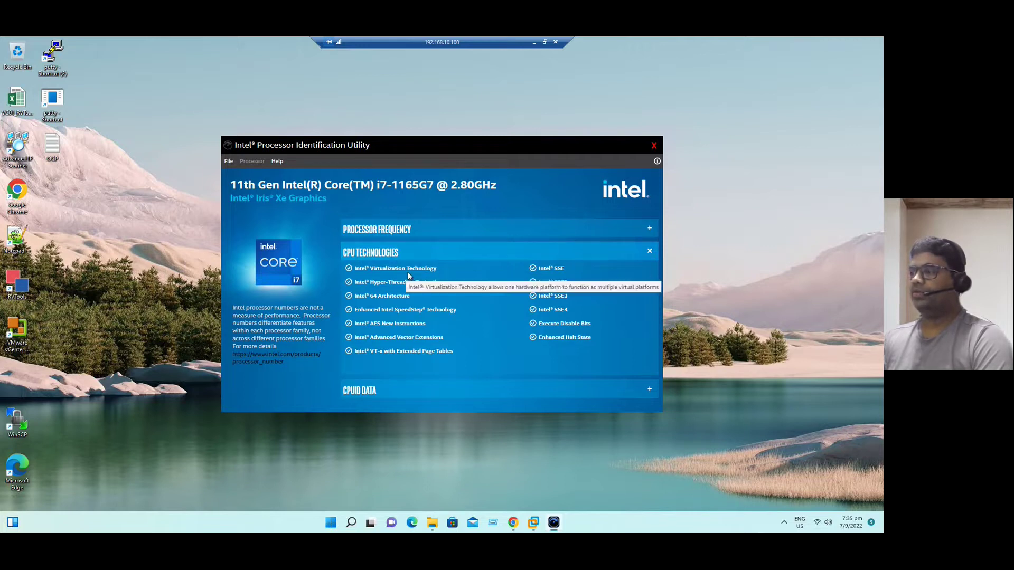
# - View the CPUID data and processor details, then return to the CPU Technologies list
pyautogui.click(378, 391)
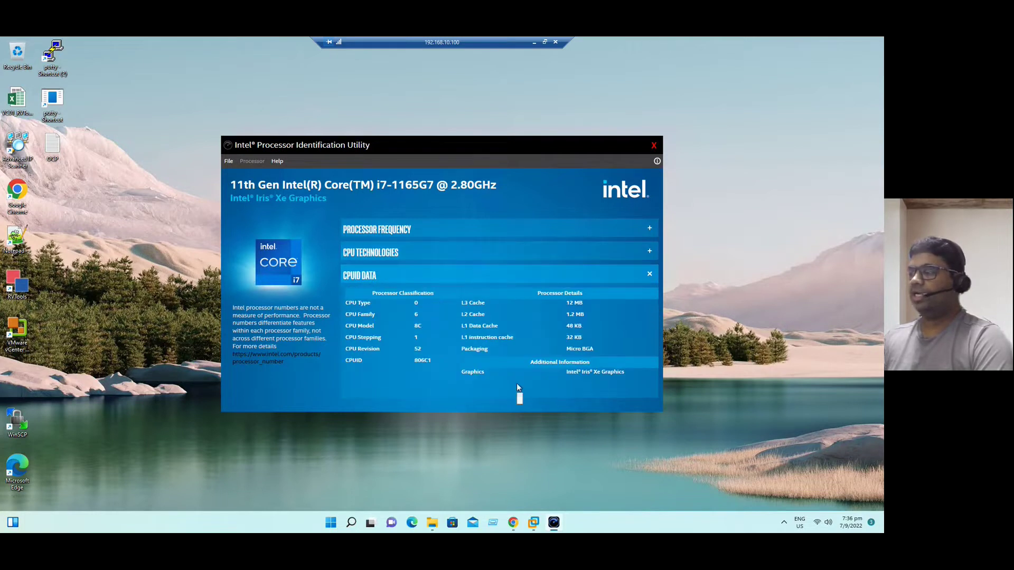
pyautogui.moveTo(518, 376)
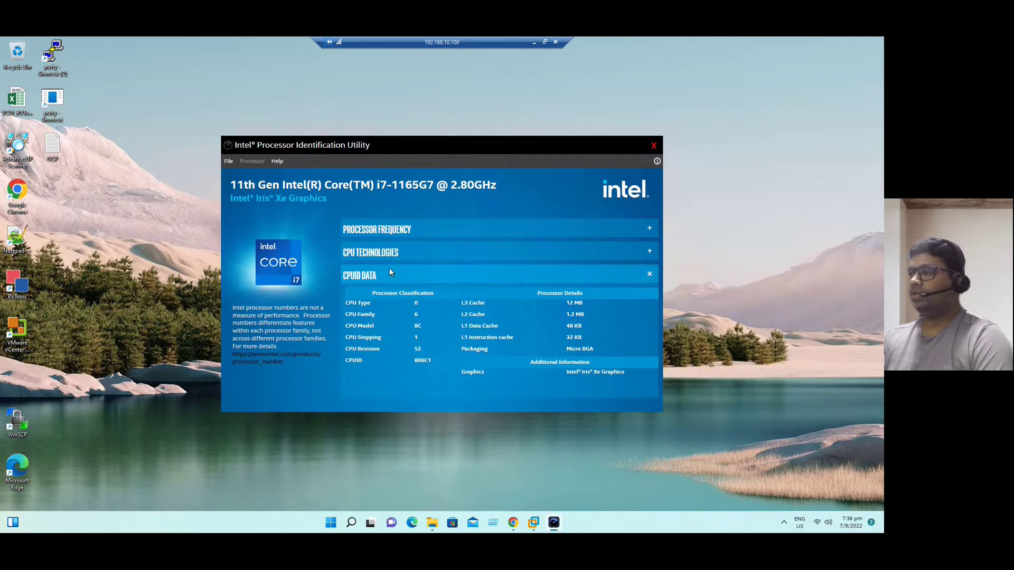
pyautogui.click(372, 254)
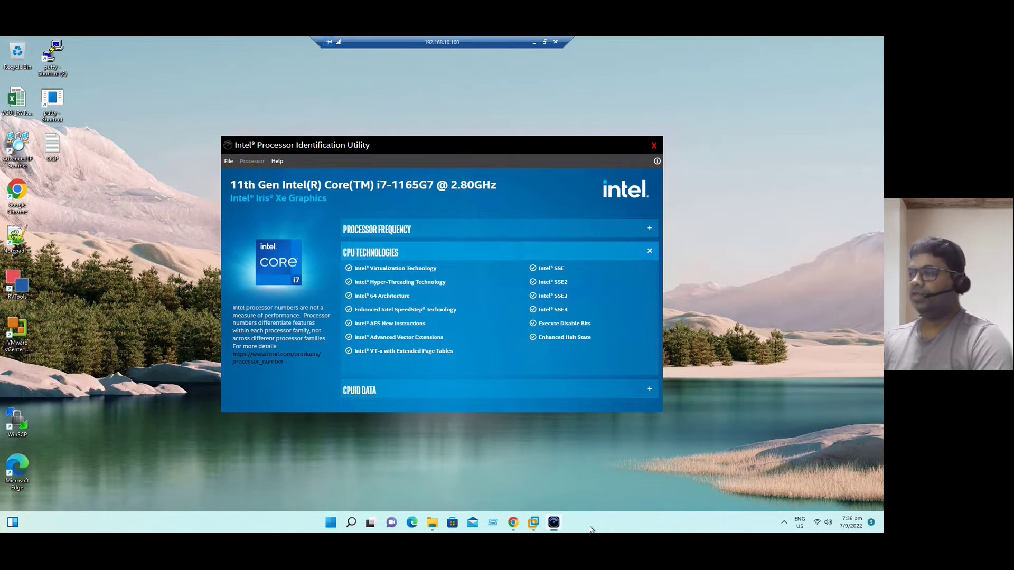
pyautogui.click(351, 523)
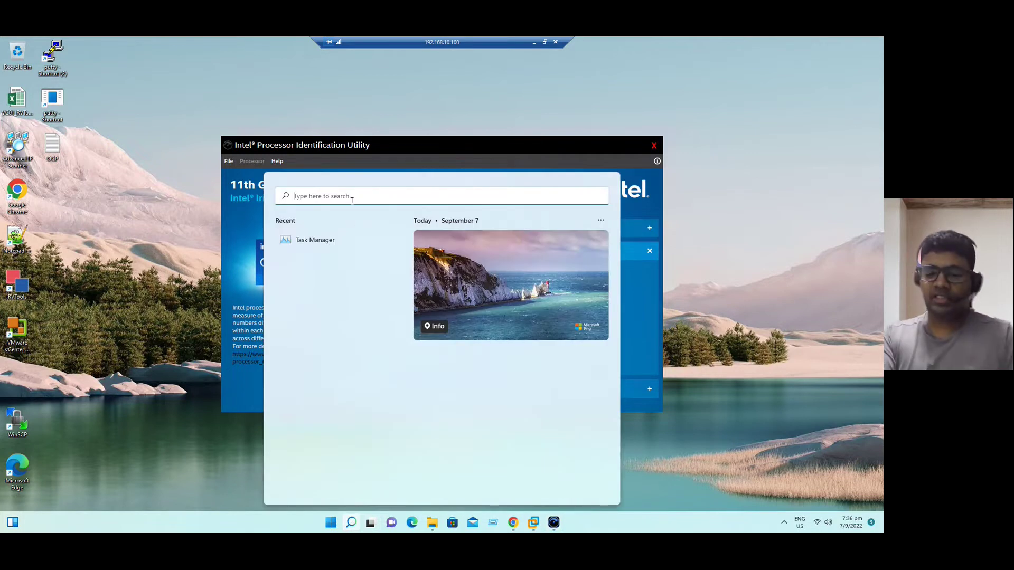
pyautogui.write('task')
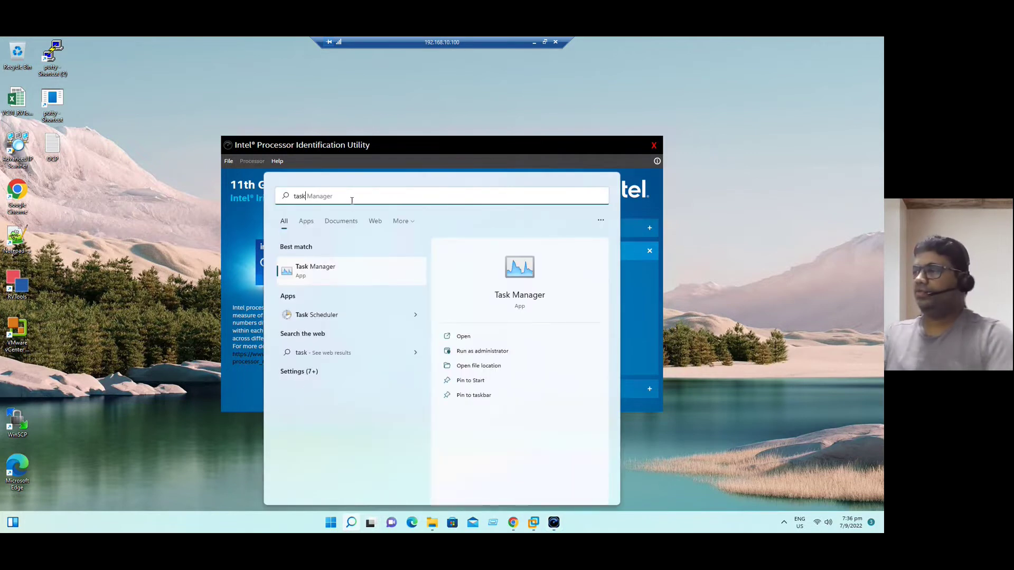
pyautogui.click(352, 267)
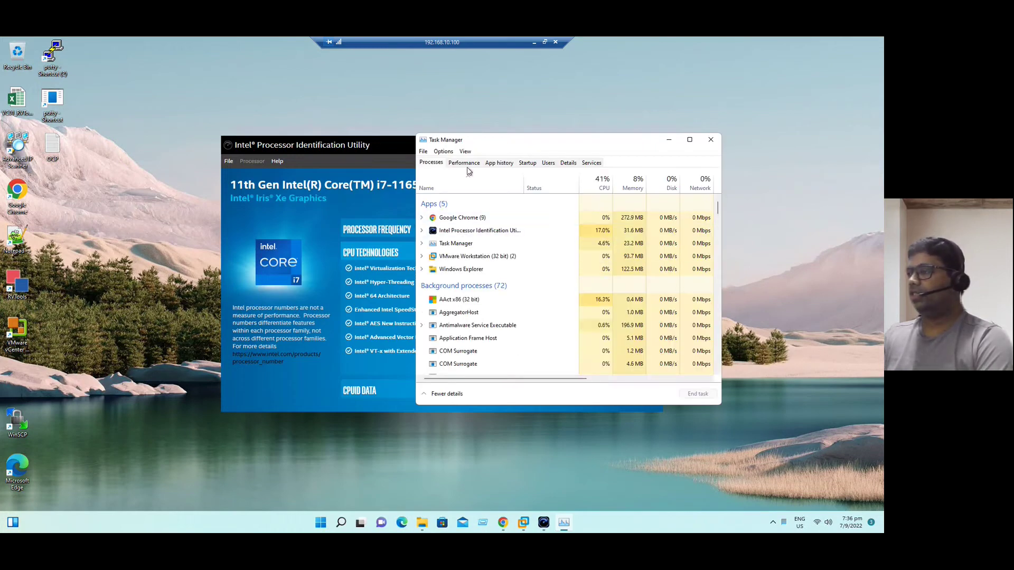
pyautogui.click(465, 163)
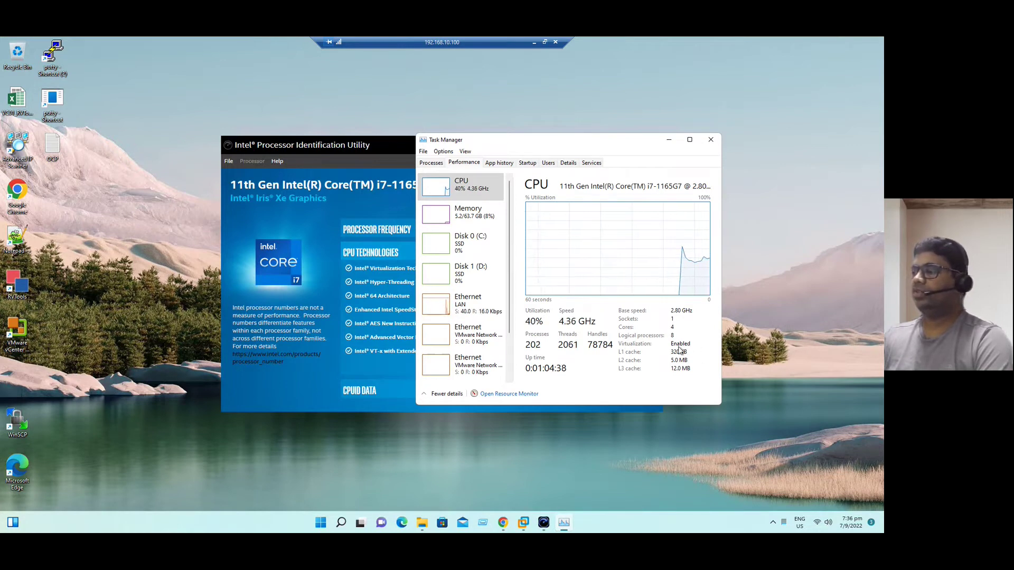
pyautogui.click(711, 140)
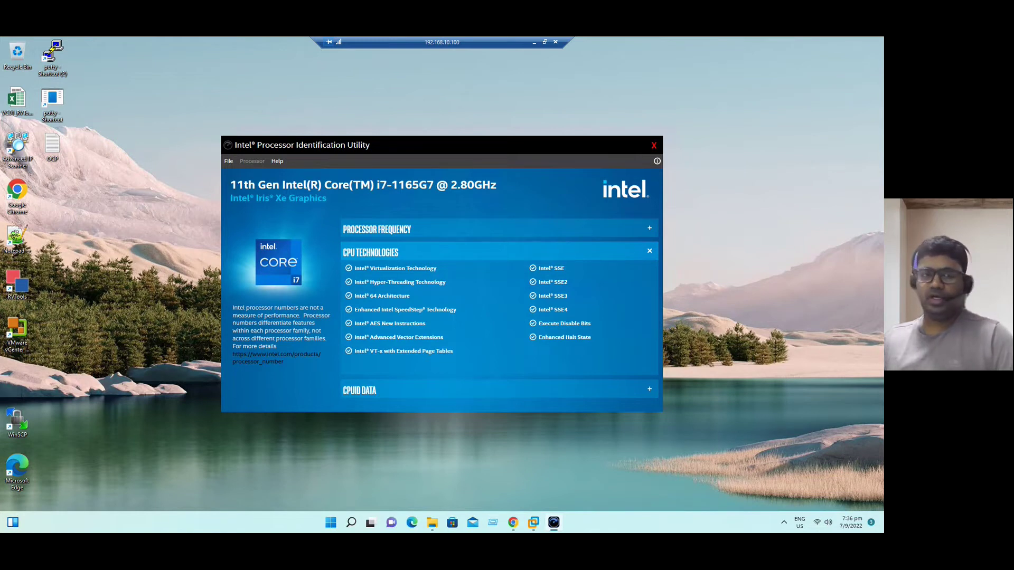
# - Switch to the slideshow and advance to the closing Thank You slide
pyautogui.hotkey('alt', 'Tab')
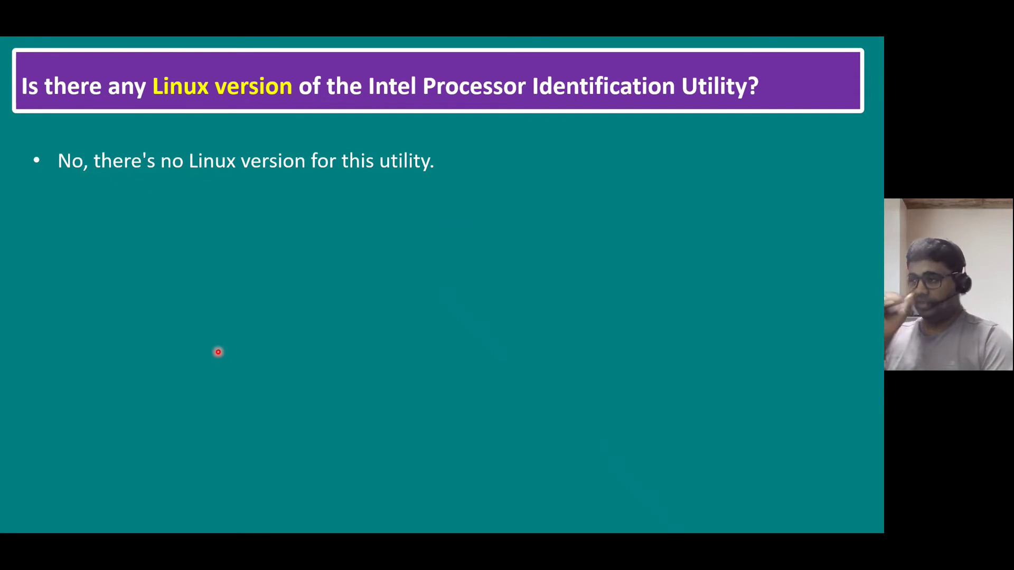
pyautogui.press('Right')
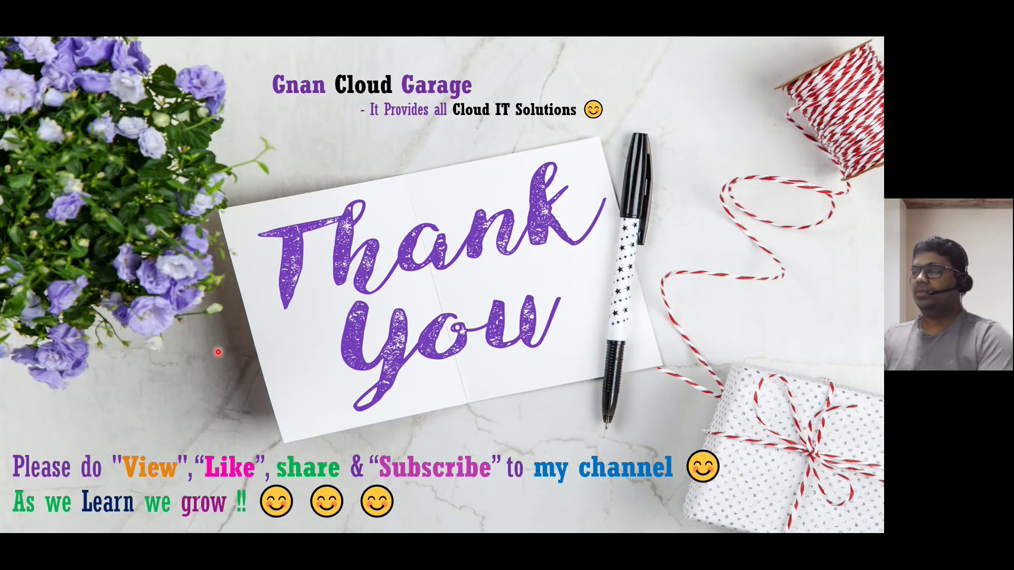